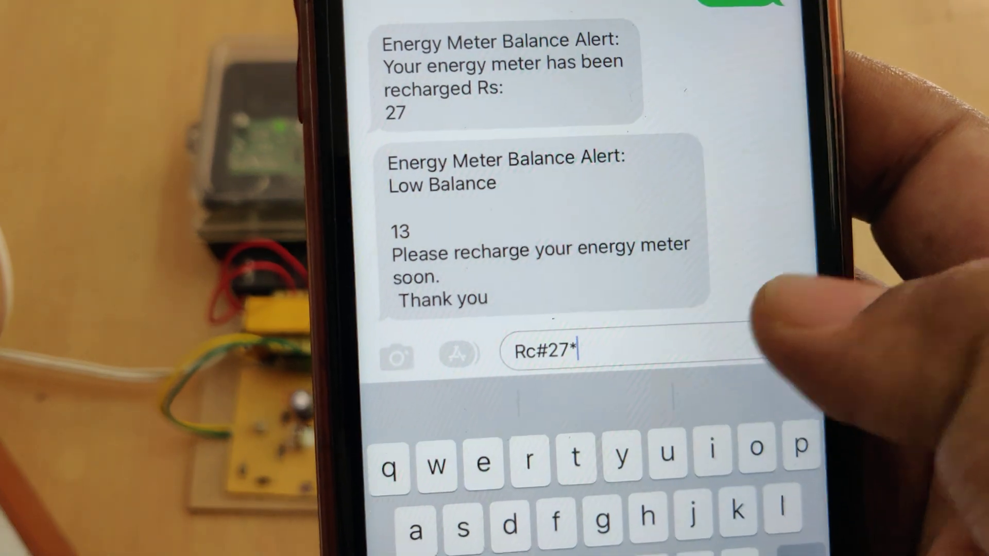
click(772, 348)
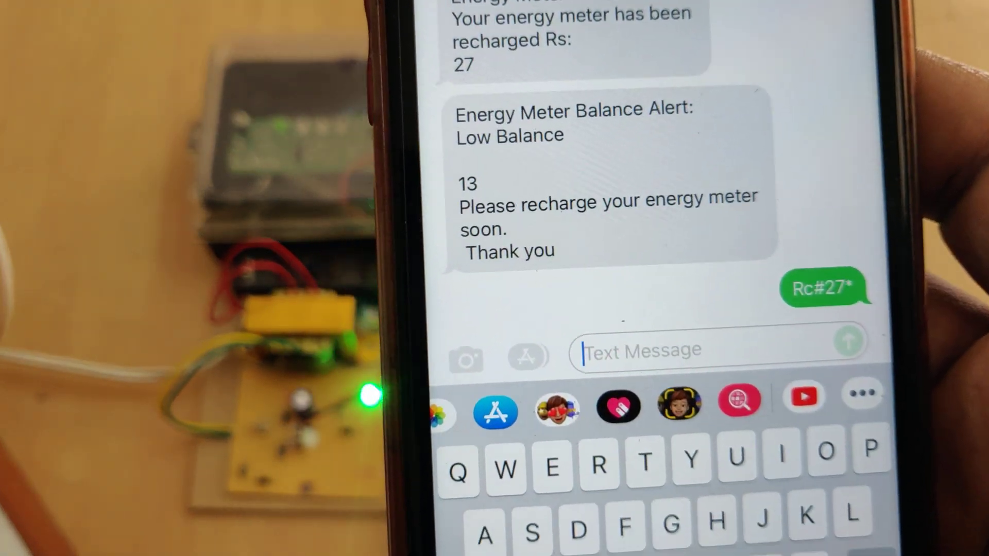